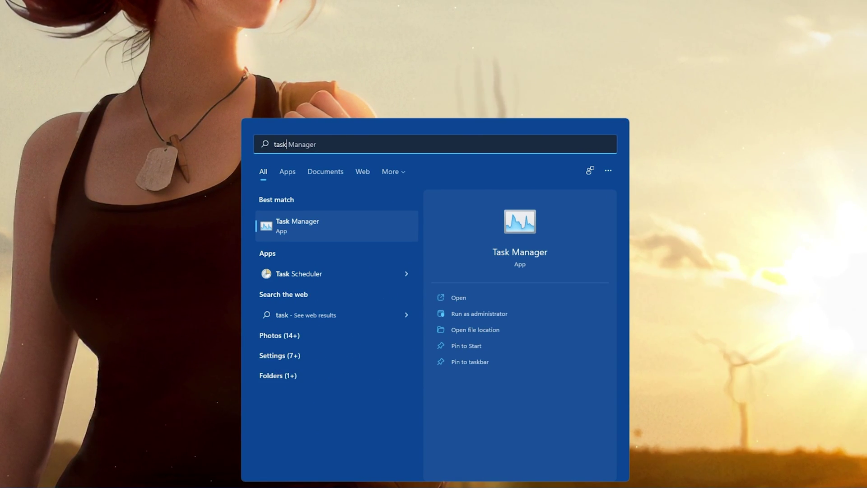
- Open Task Manager and review the Steam, Google Chrome and Discord process entries
key(Return)
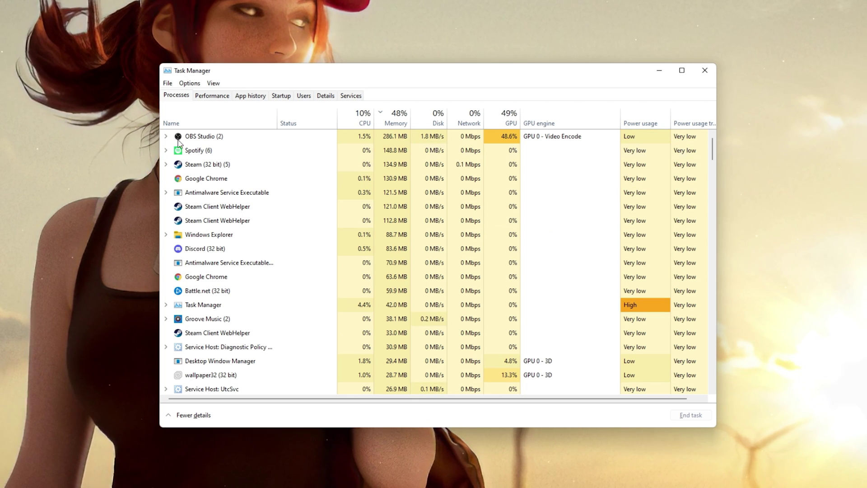
right_click(284, 166)
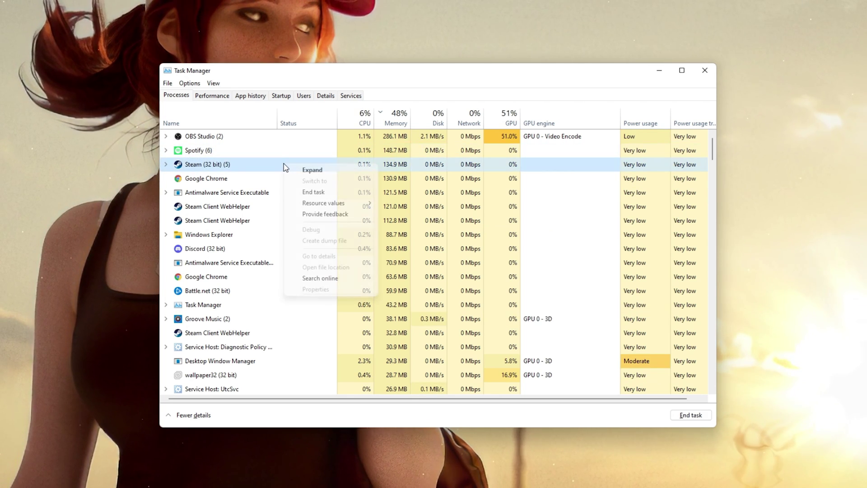
click(275, 184)
right_click(275, 184)
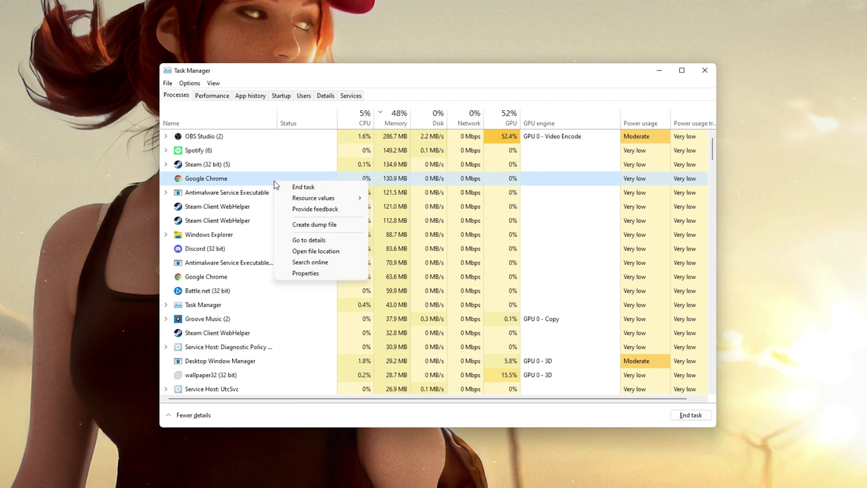
click(240, 252)
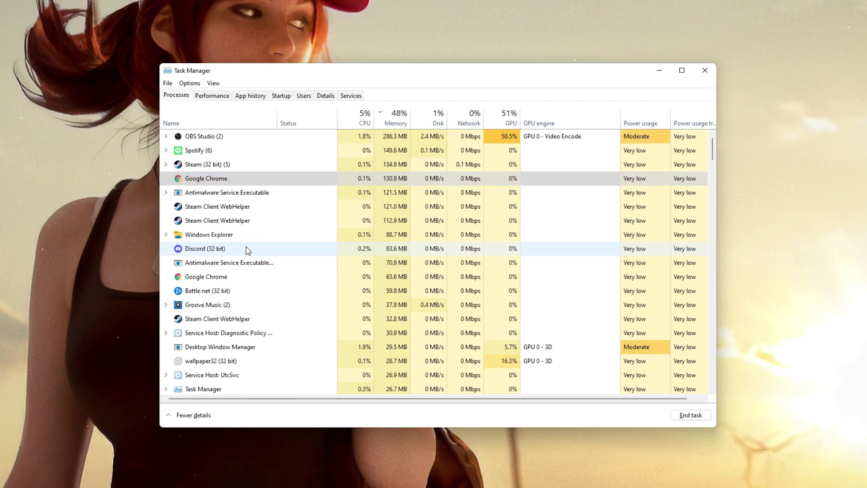
right_click(320, 254)
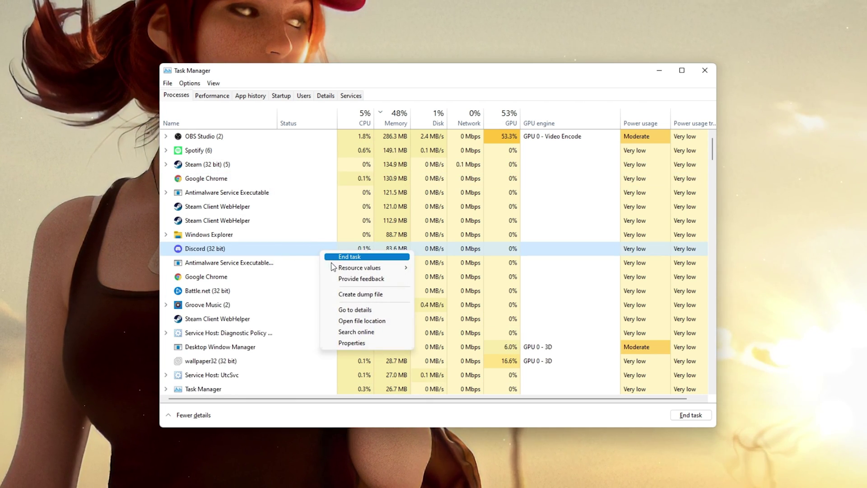
click(267, 291)
- Check NVIDIA Container, then end the second Discord (32 bit) process
scroll(269, 290, down, 2)
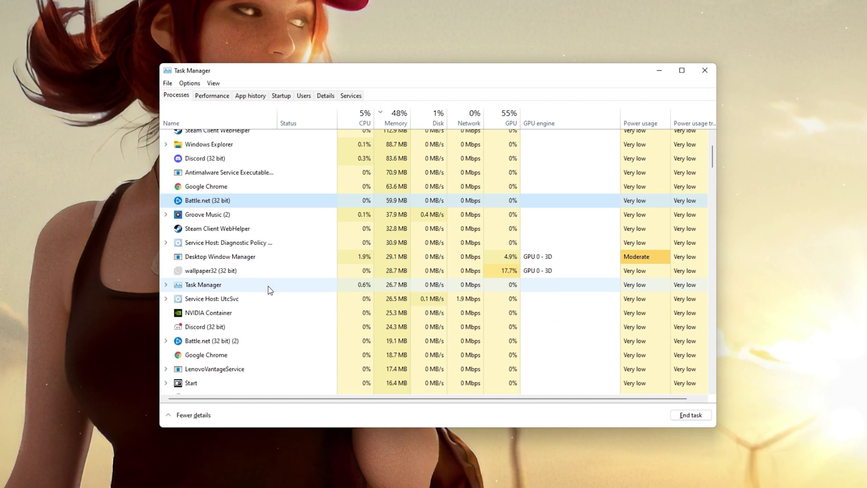
right_click(269, 311)
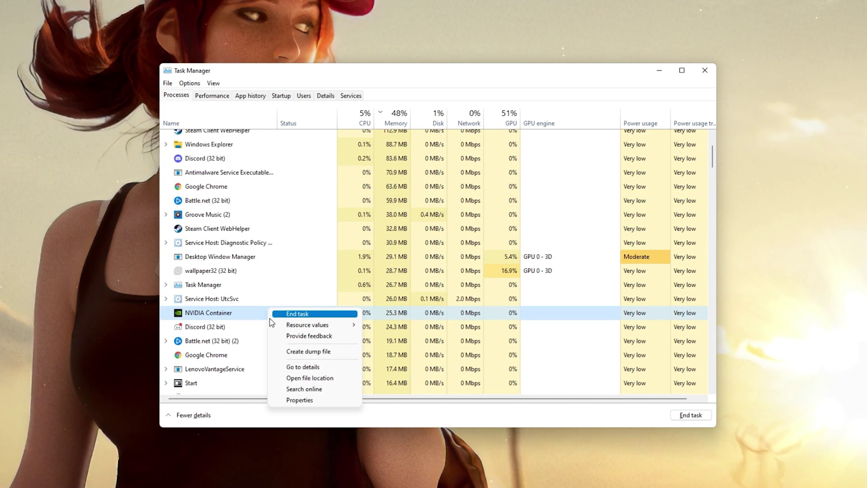
click(265, 327)
right_click(311, 330)
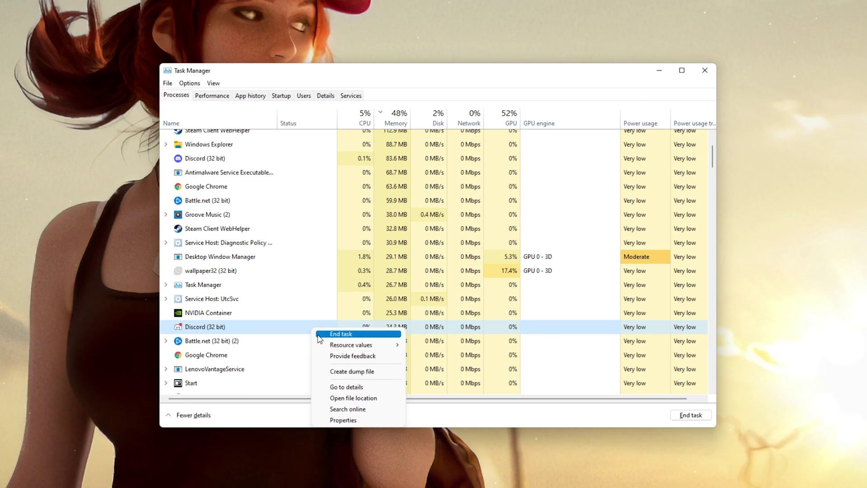
click(320, 334)
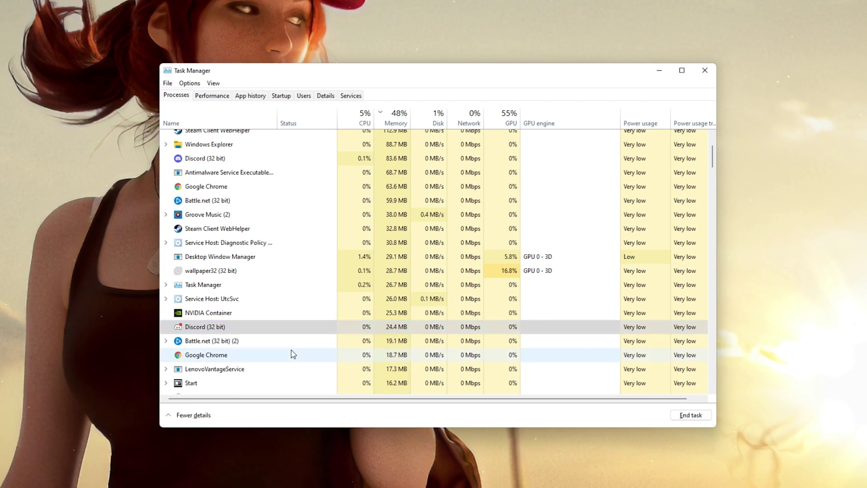
scroll(291, 353, down, 10)
- Open 'Allow an app or feature through Windows Defender Firewall' from the firewall's left pane
scroll(292, 353, down, 10)
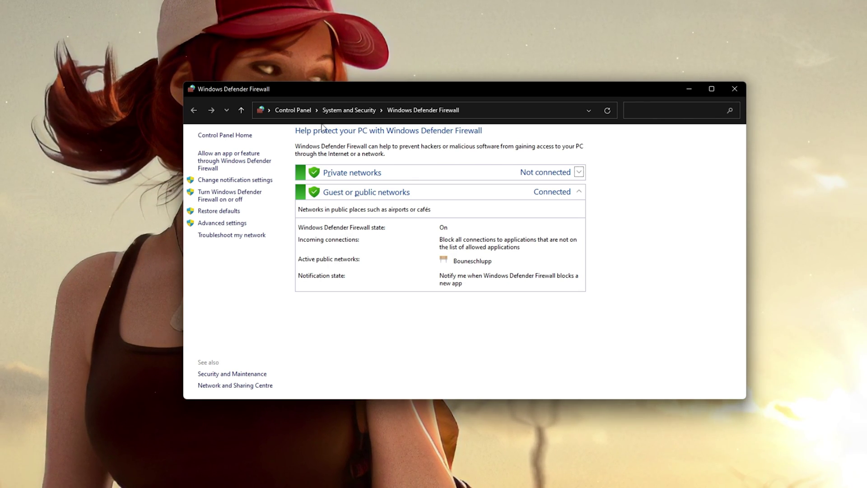
click(212, 159)
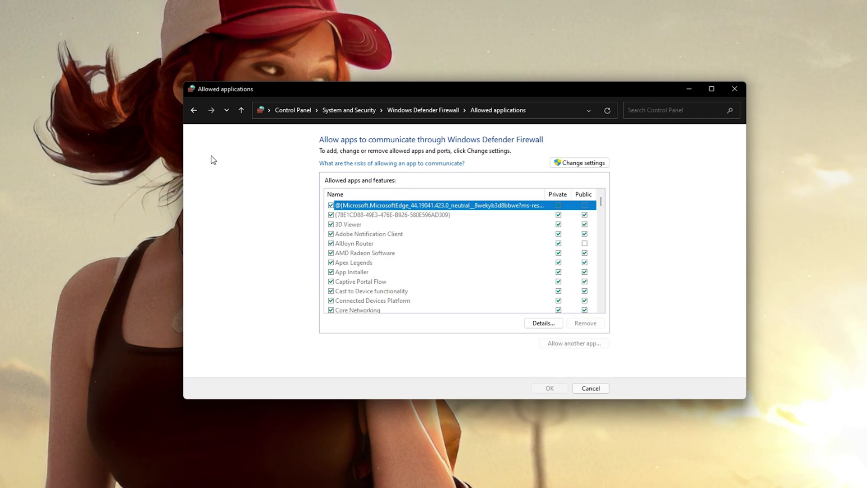
- Enable editing, jump to PUBG: BATTLEGROUNDS via 'pubg', allow it and confirm with OK
click(560, 165)
click(438, 235)
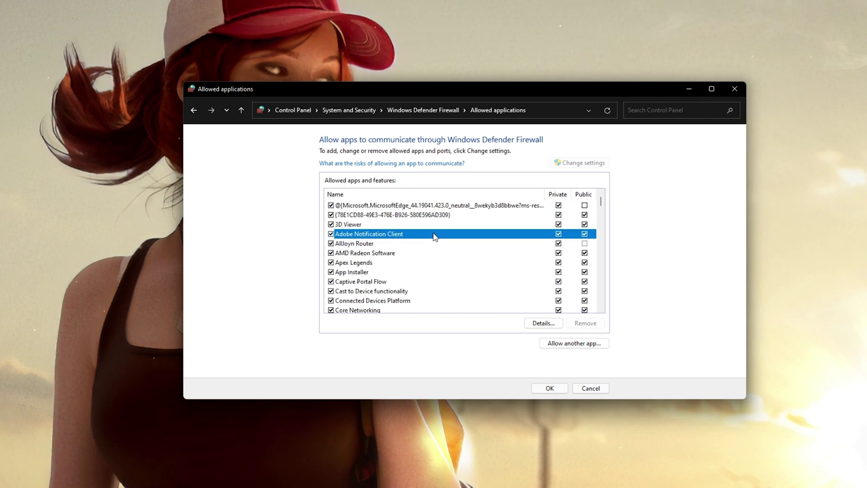
text(pubg)
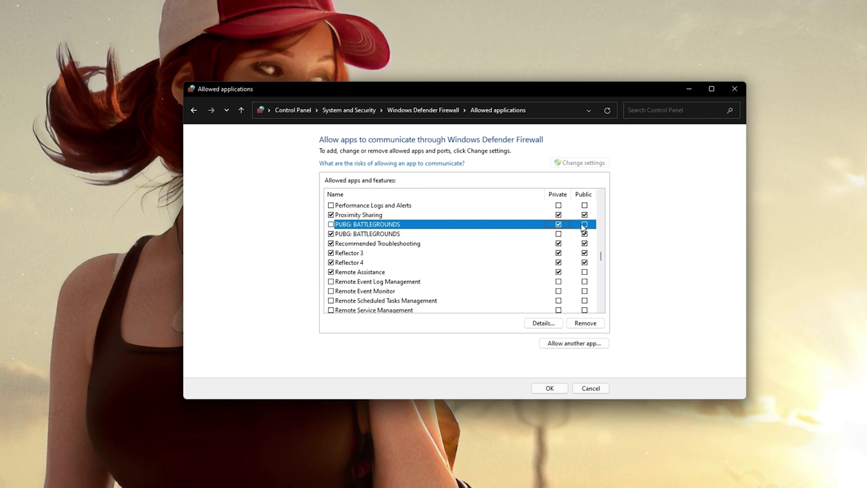
click(550, 388)
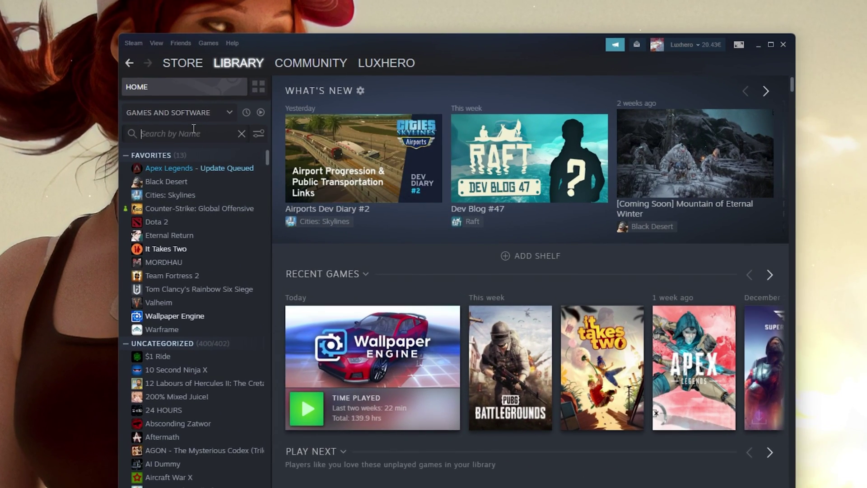
- Search 'pubg' in the Steam library and open PUBG: BATTLEGROUNDS Properties at LOCAL FILES
click(193, 132)
text(pubg)
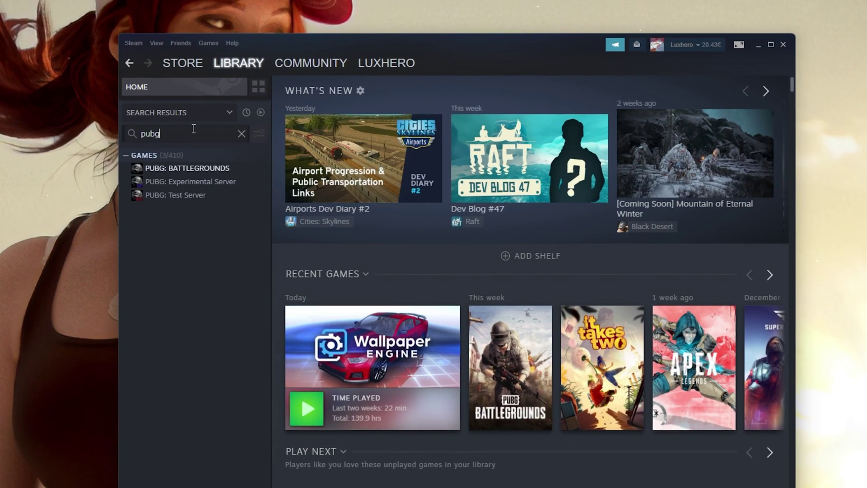
right_click(211, 167)
click(228, 235)
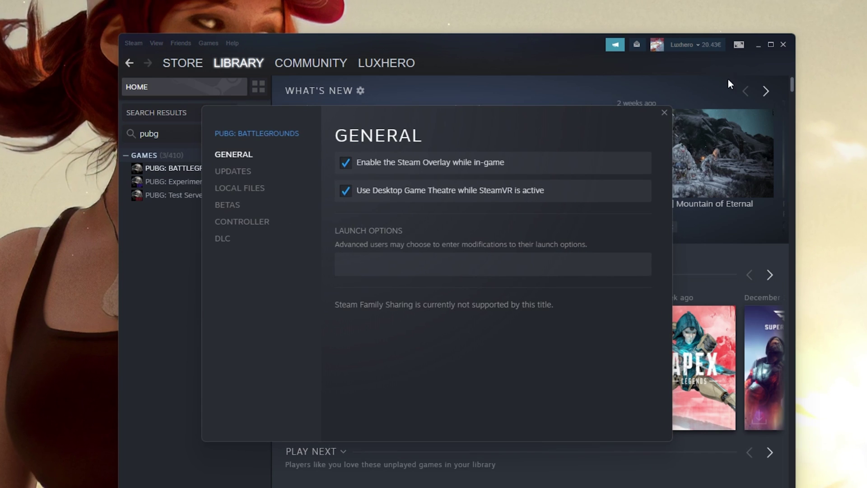
click(783, 44)
click(247, 188)
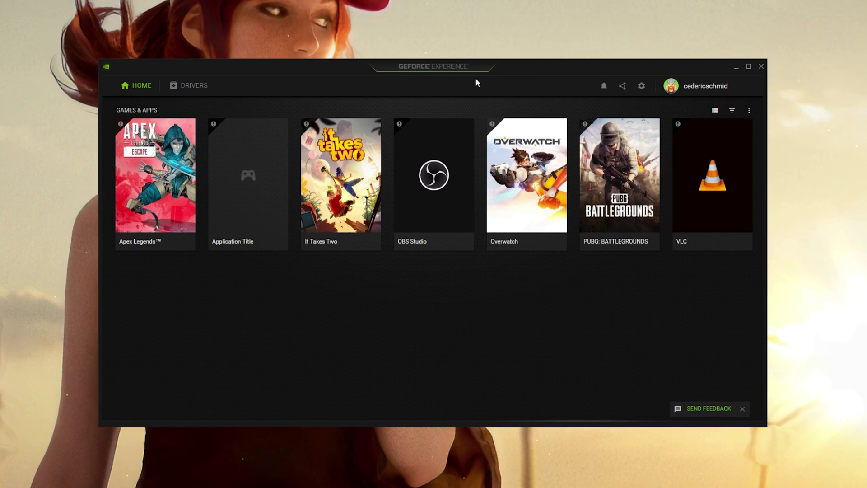
- Check the DRIVERS tab for a Game Ready driver, then open PUBG: BATTLEGROUNDS DETAILS from HOME
mouse_move(593, 162)
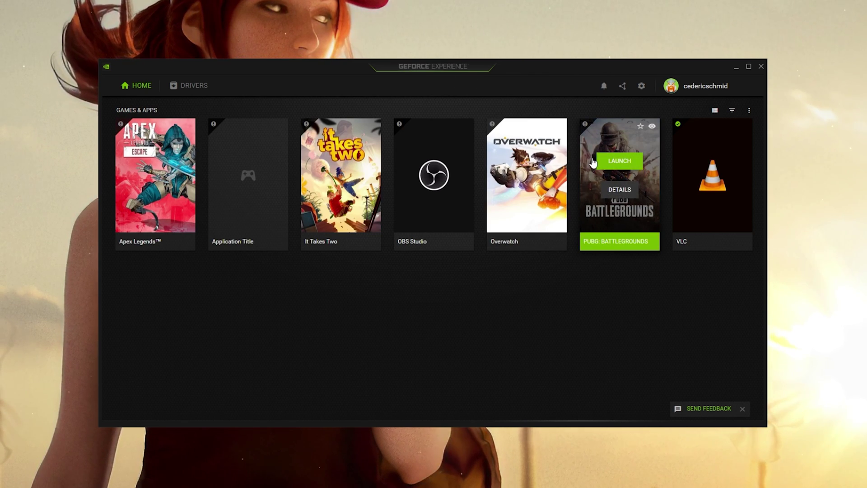
click(188, 89)
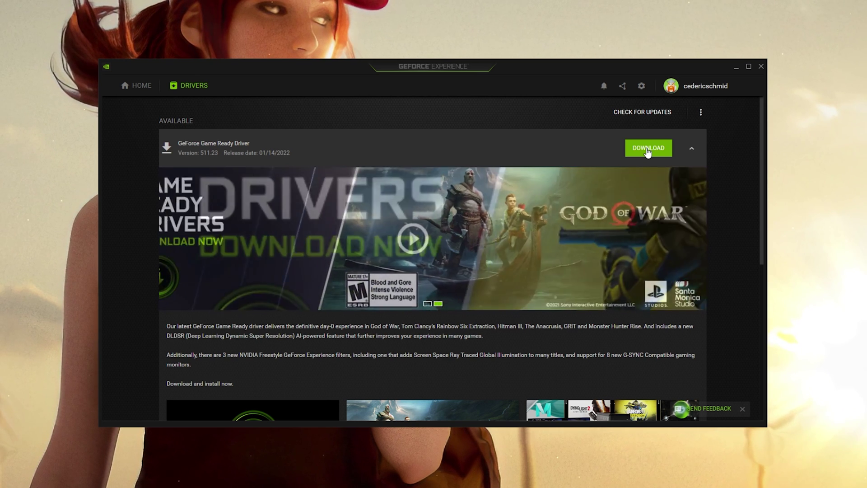
click(140, 90)
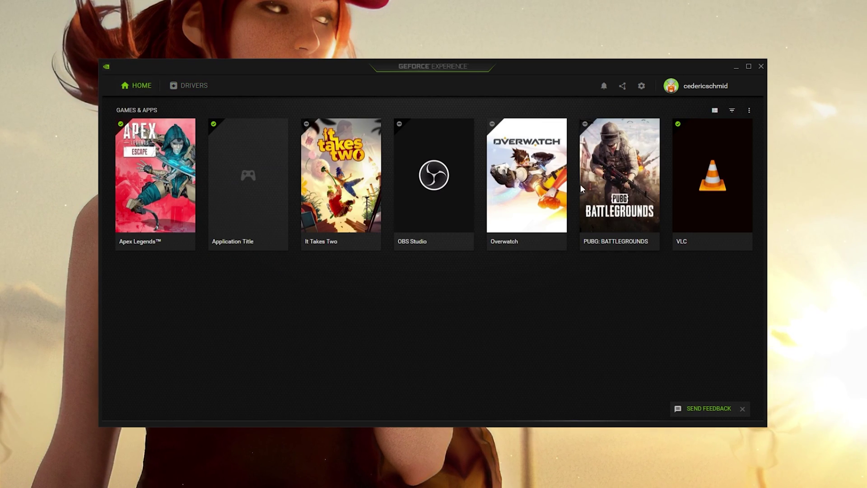
mouse_move(594, 191)
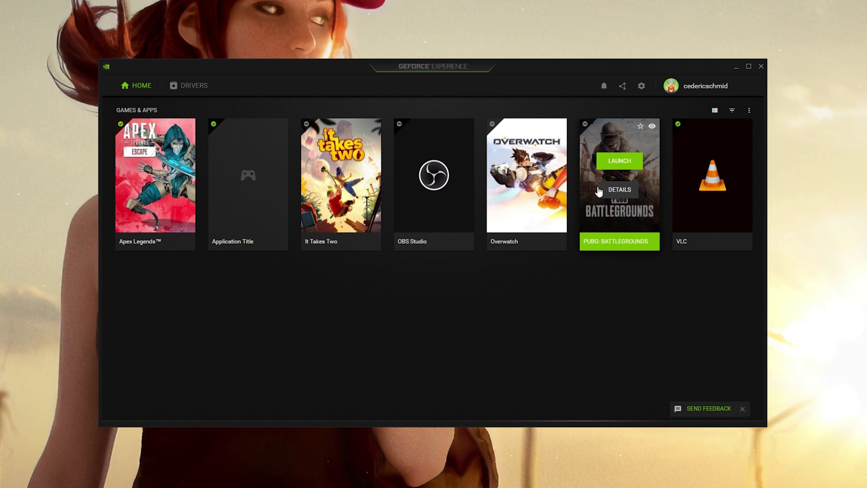
click(605, 188)
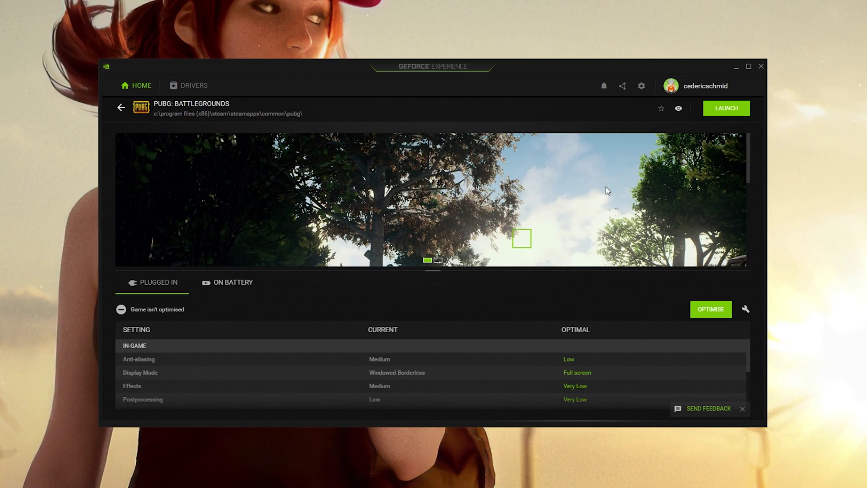
- Scroll PUBG's current-versus-optimal settings down to the NVIDIA rows and close the SEND FEEDBACK prompt
drag(748, 146, 749, 203)
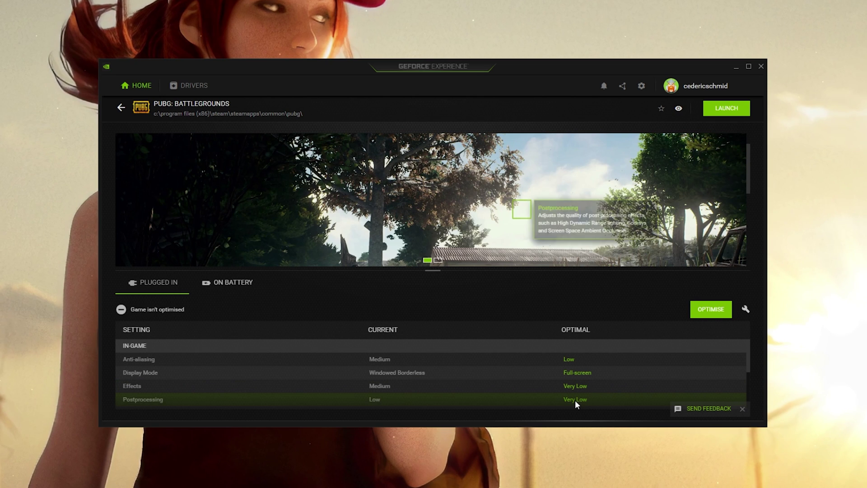
scroll(574, 401, down, 1)
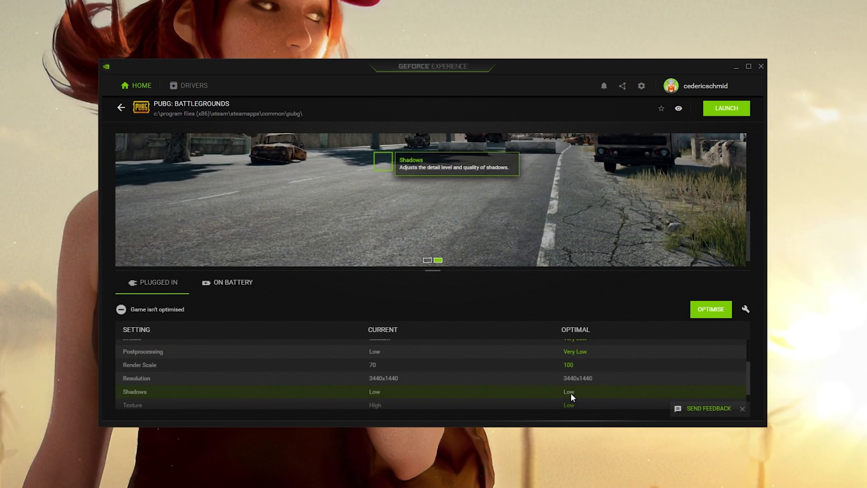
scroll(574, 379, down, 1)
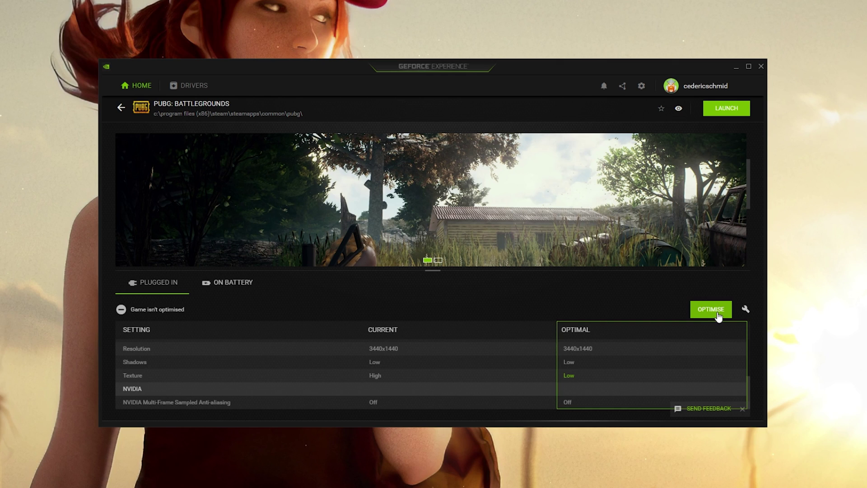
click(742, 409)
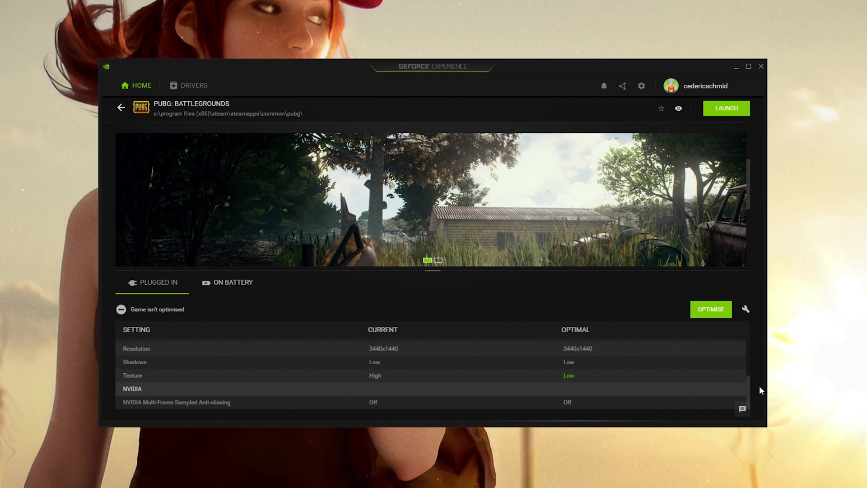
- Set PUBG's custom Display mode to Windowed, keeping the 3440x1440 resolution, and maximise the window
click(745, 310)
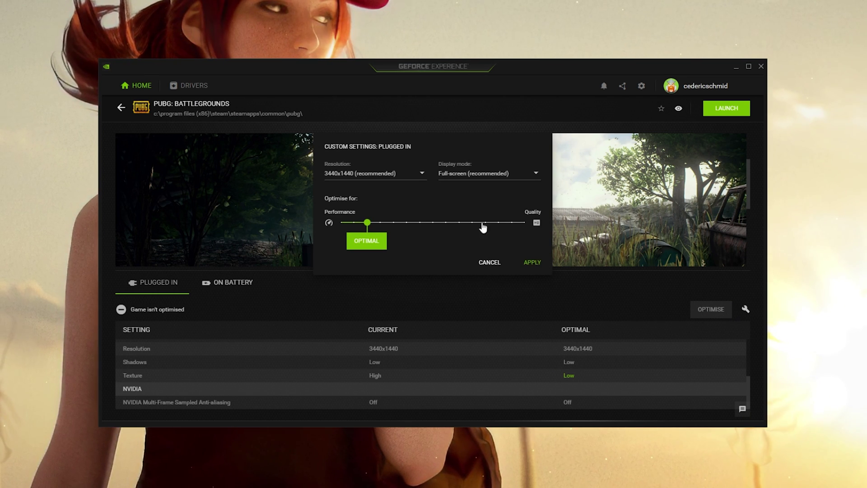
click(535, 173)
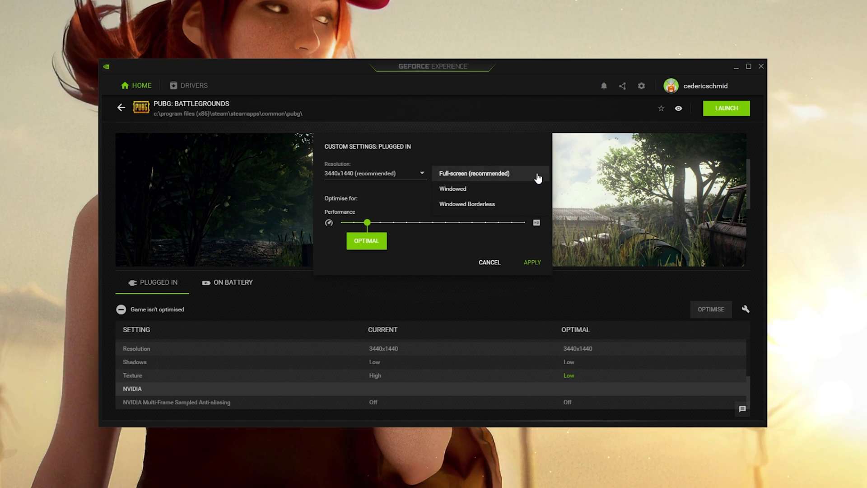
click(458, 190)
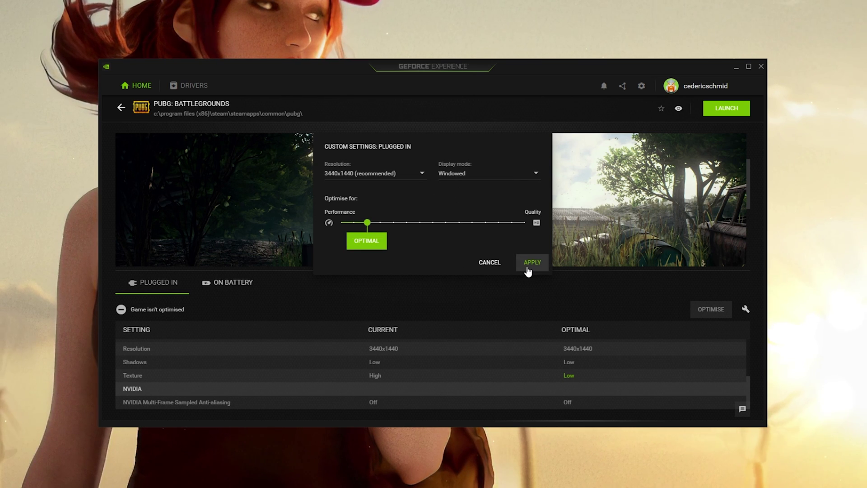
click(418, 173)
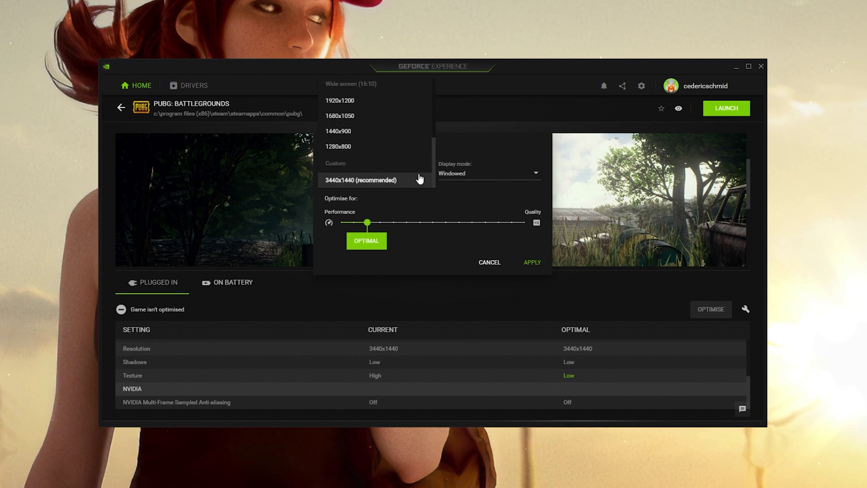
scroll(402, 151, up, 5)
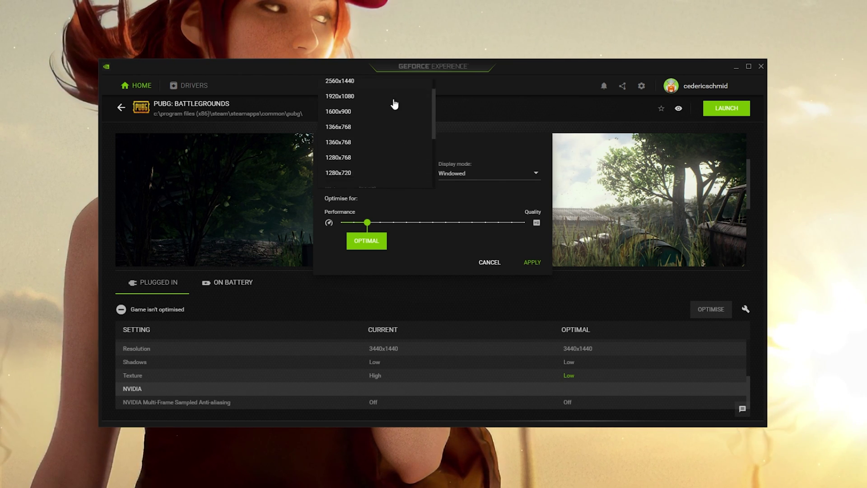
scroll(373, 155, down, 5)
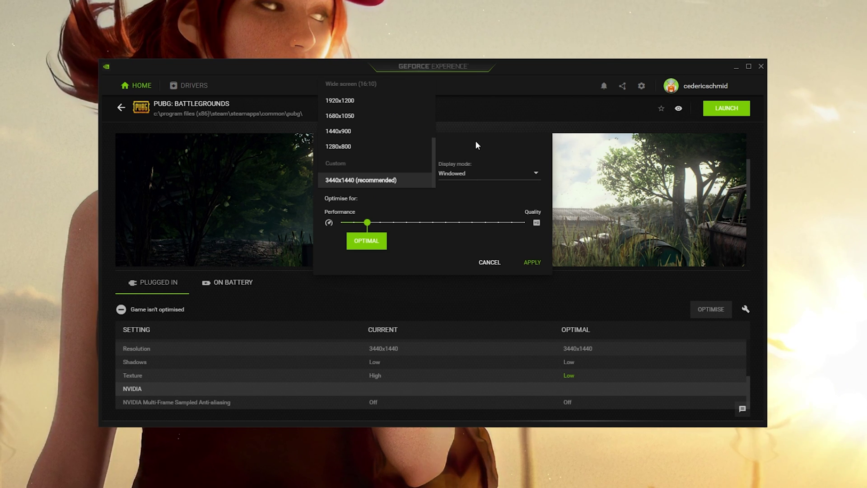
double_click(534, 67)
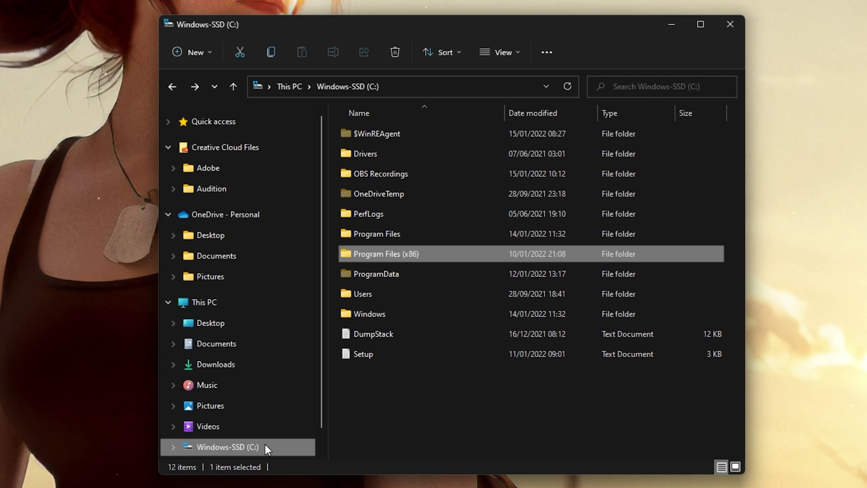
- Go from C: through Program Files (x86)\Steam\steamapps\common\PUBG\TslGame\Binaries into Win64
double_click(456, 252)
key(Return)
text(steamapps)
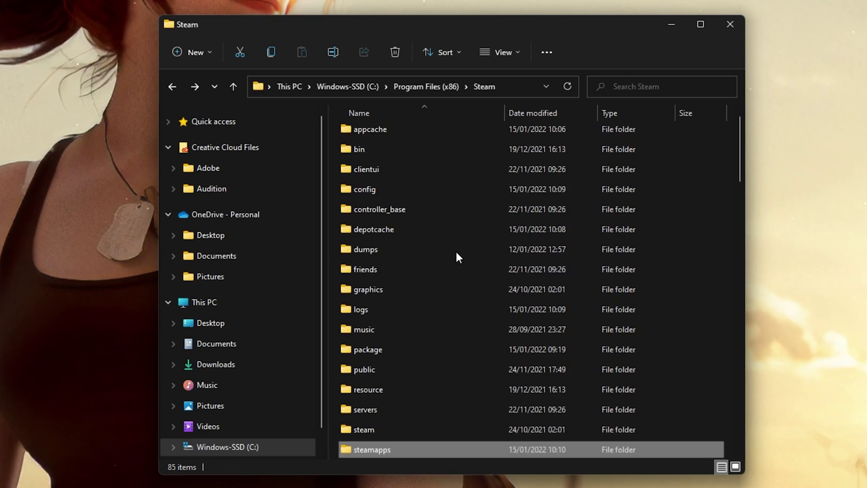
key(Return)
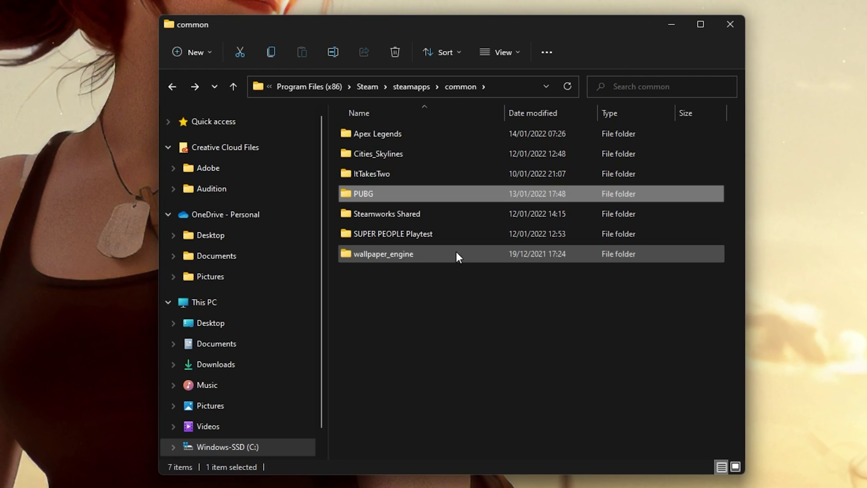
key(alt+Right)
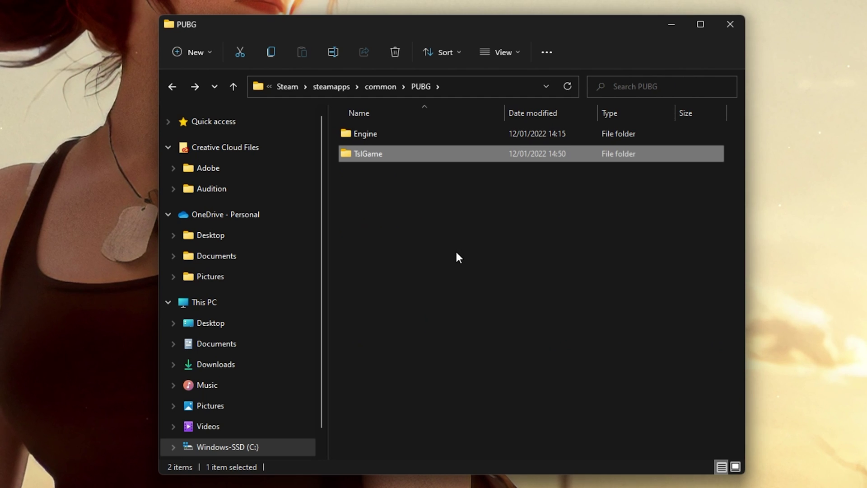
key(alt+Right)
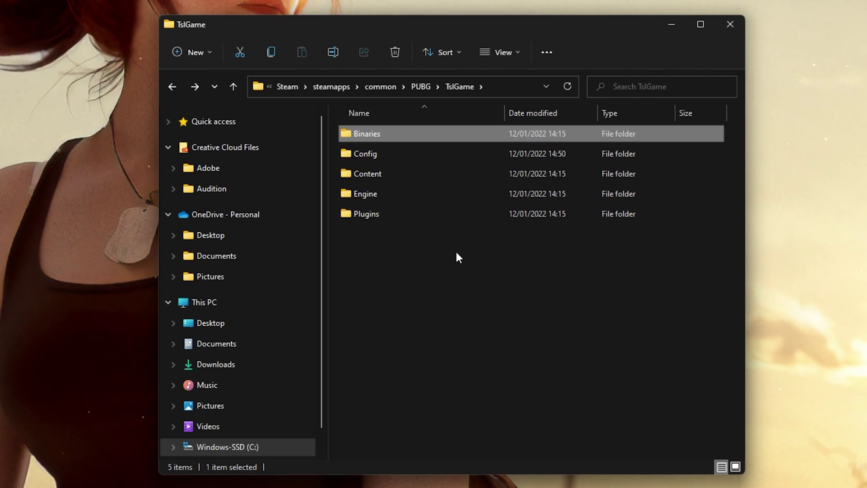
key(alt+Right)
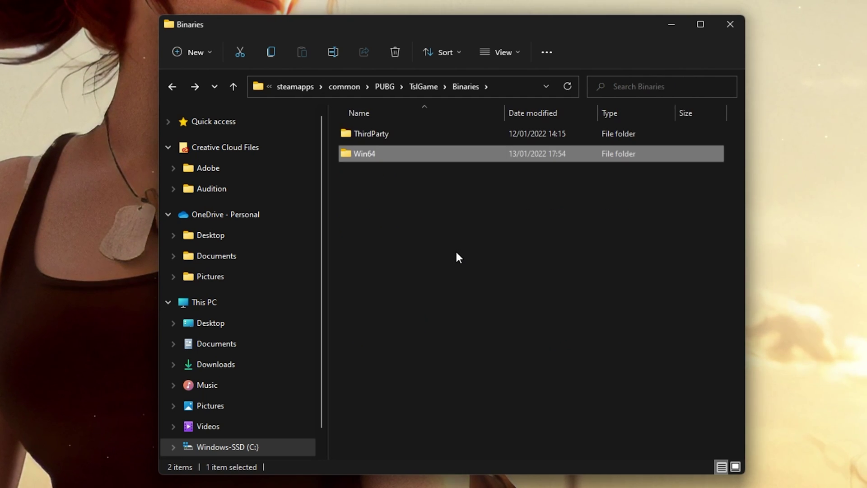
key(alt+Right)
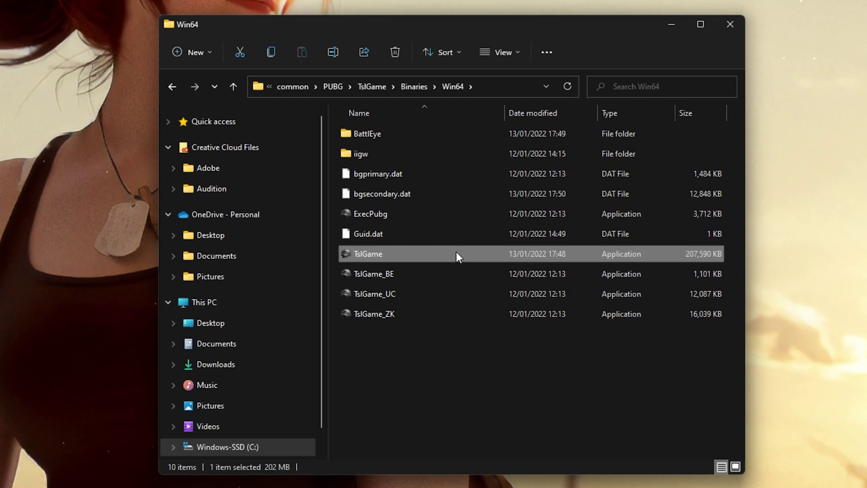
- In TslGame's Properties, tick Disable full-screen optimisations on the Compatibility tab and confirm with OK
right_click(456, 256)
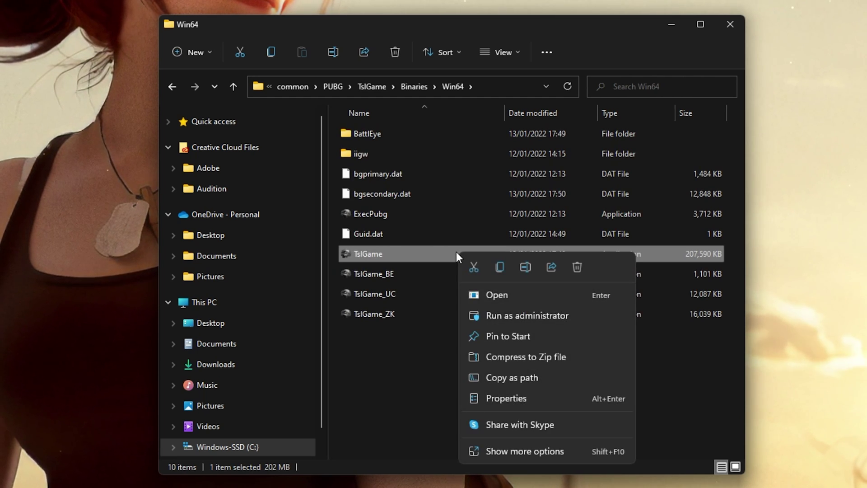
click(548, 398)
drag(580, 264, 468, 84)
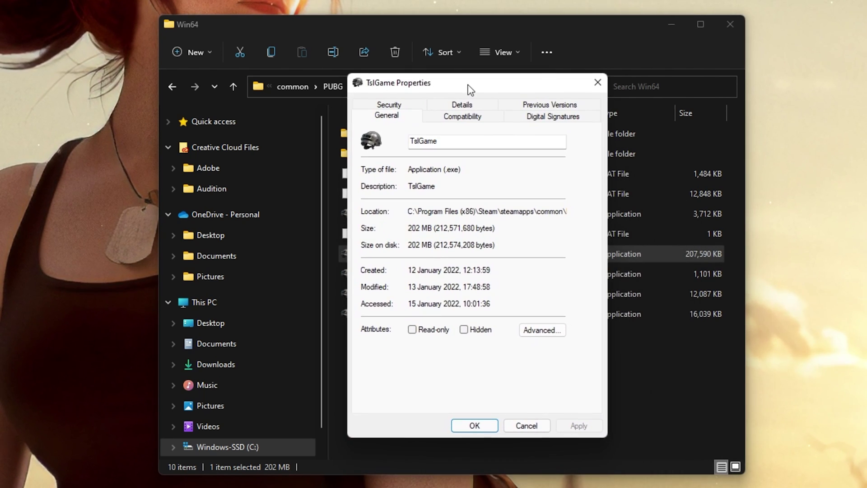
click(730, 25)
click(453, 117)
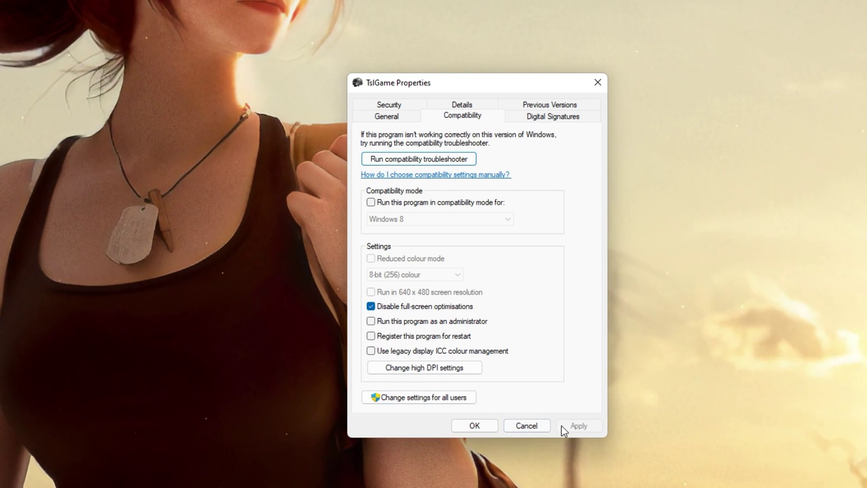
click(474, 427)
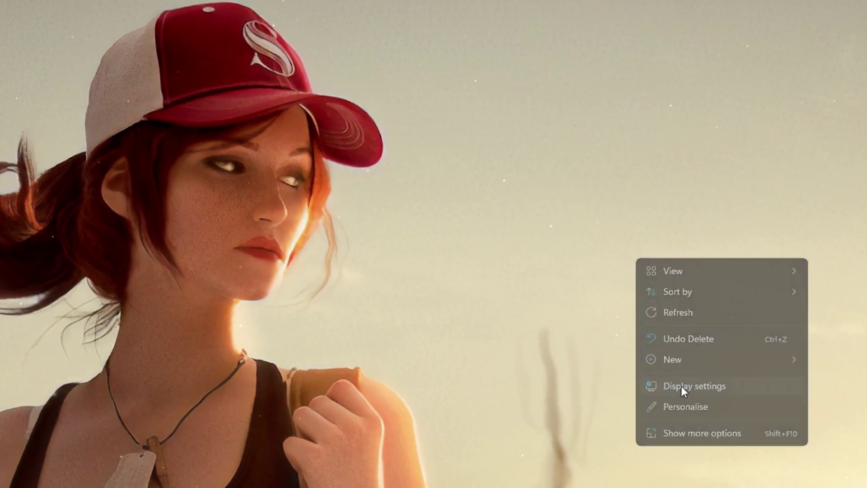
- Open Display settings from the desktop and verify the resolution is 3440 × 1440 (Recommended)
click(681, 386)
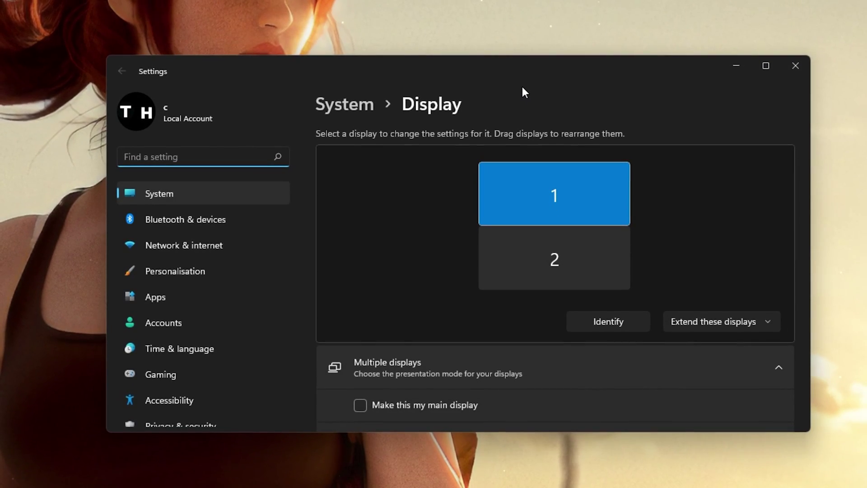
scroll(310, 175, down, 10)
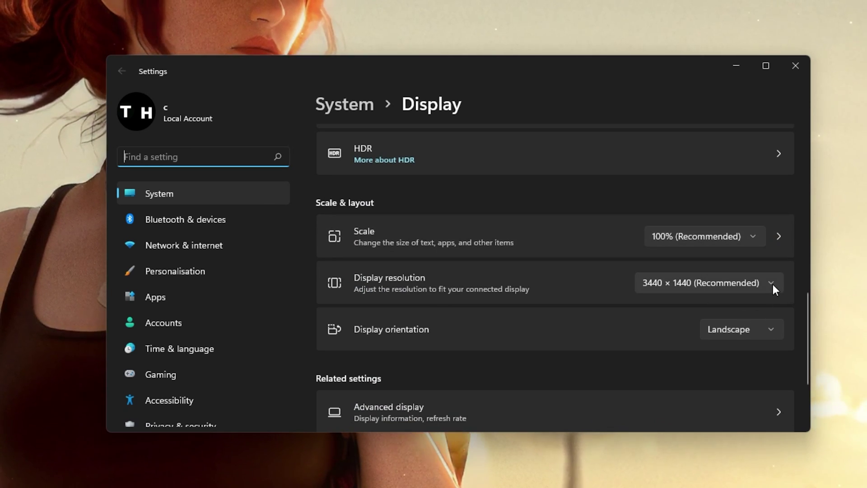
scroll(771, 283, up, 10)
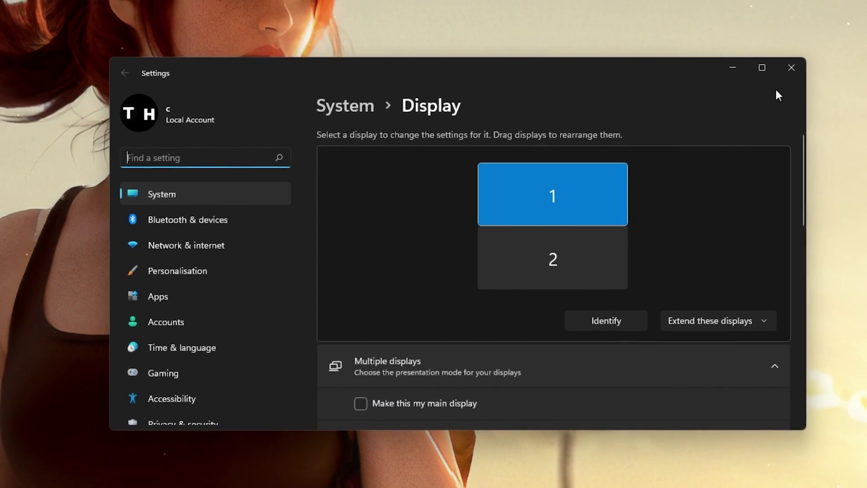